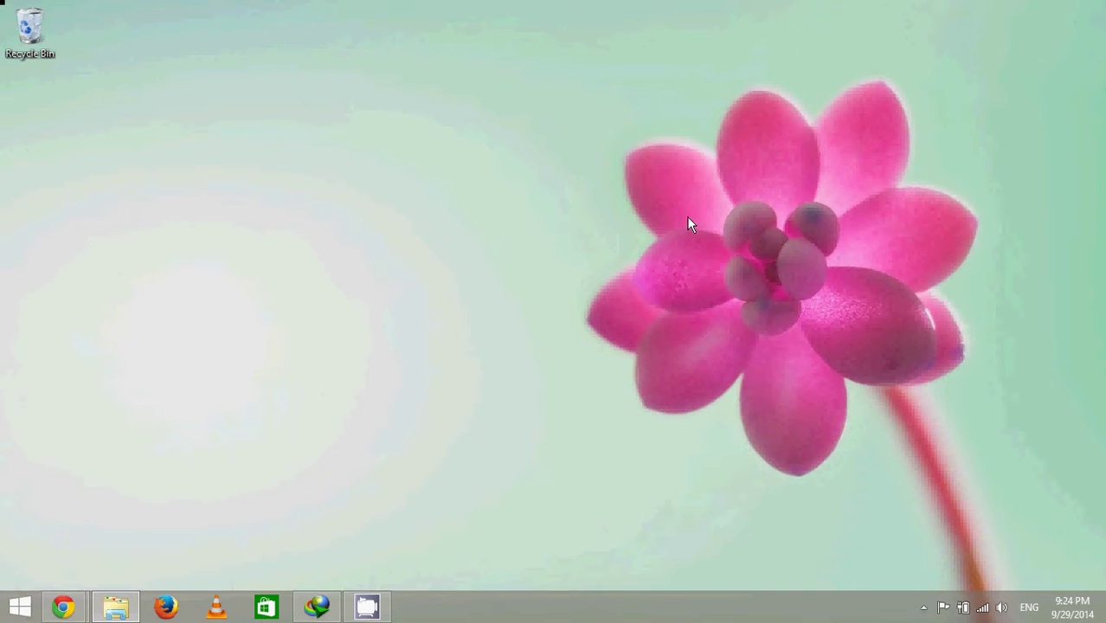
left_click(166, 607)
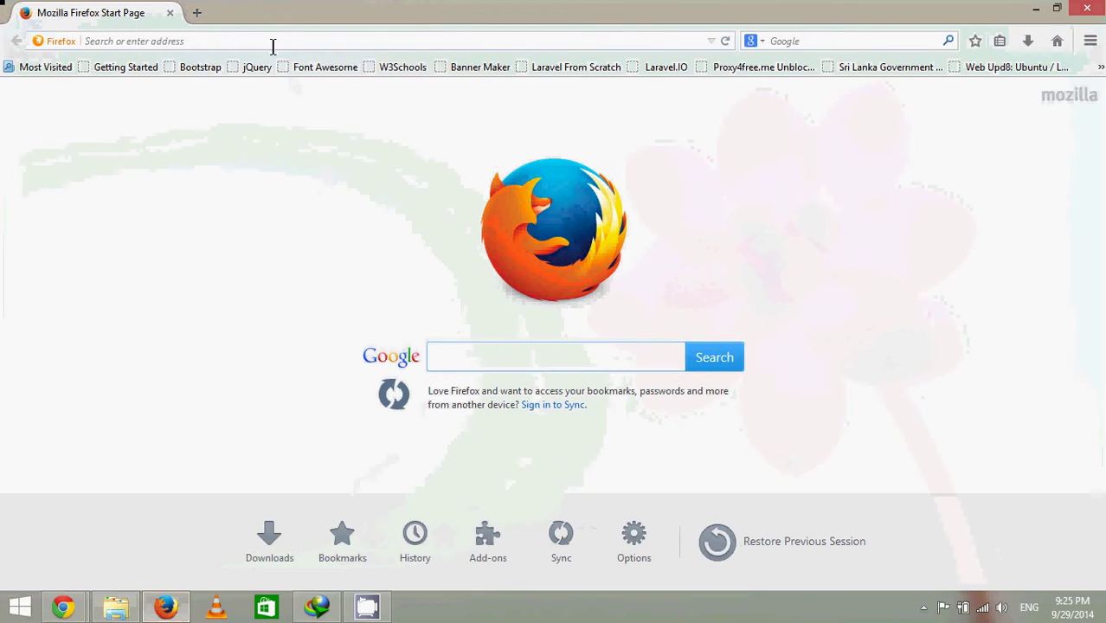
left_click(272, 46)
type("mi")
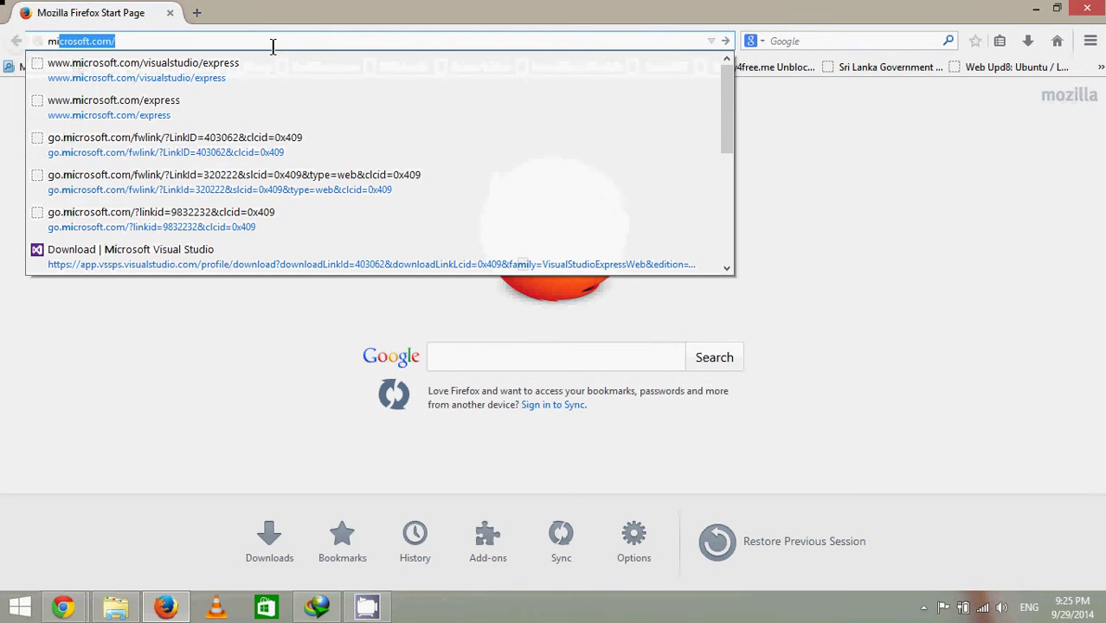
key("BackSpace")
key("BackSpace")
key("BackSpace")
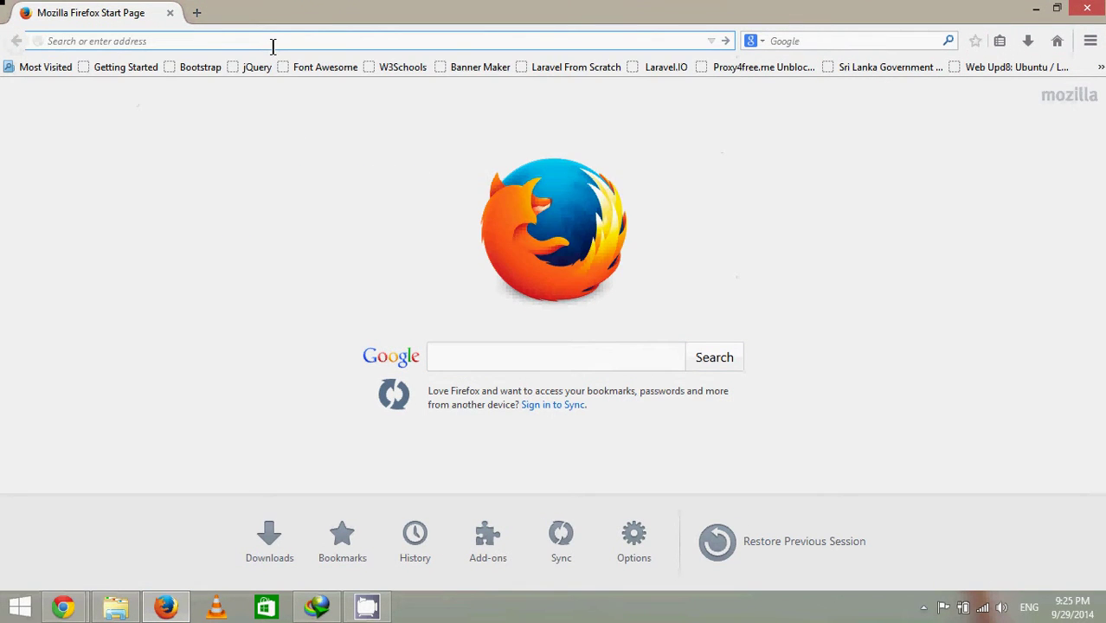
type("wi")
key("BackSpace")
key("BackSpace")
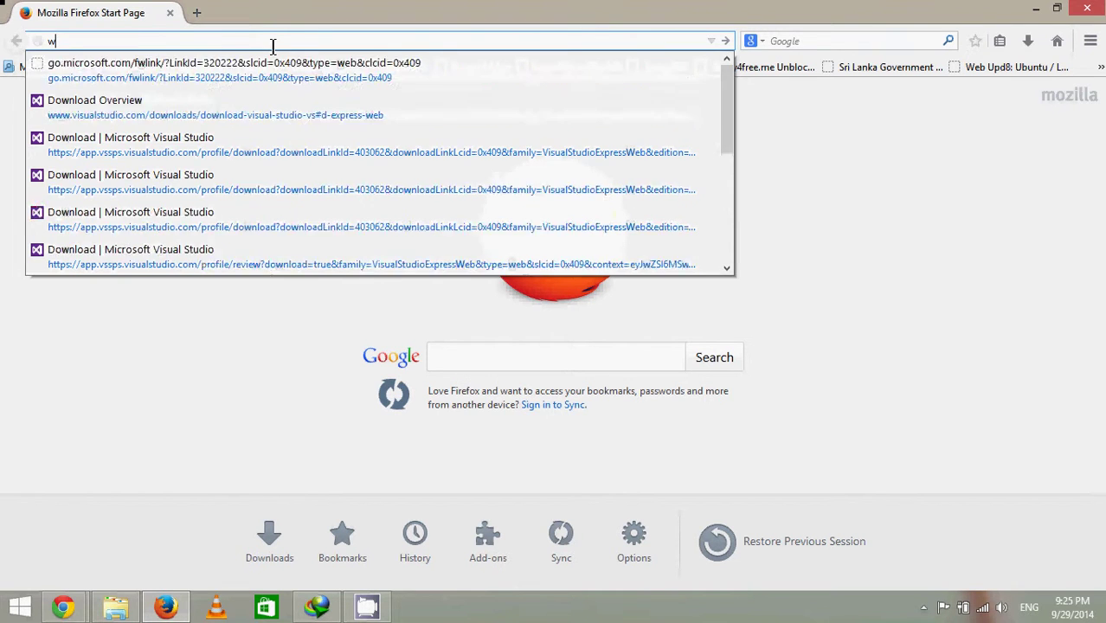
type("www")
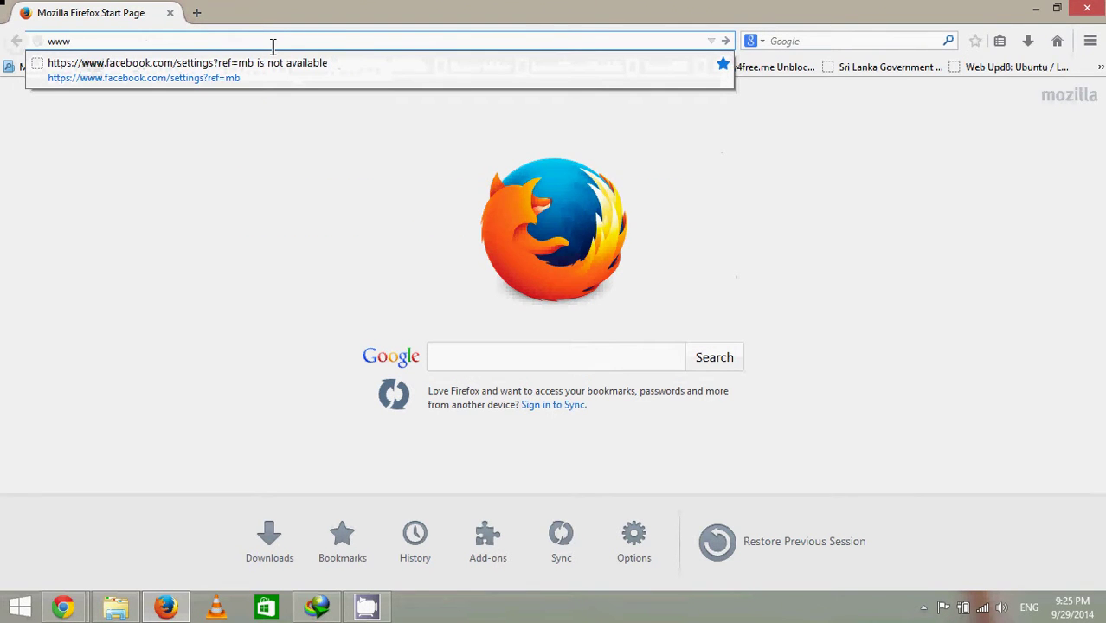
type(".micro")
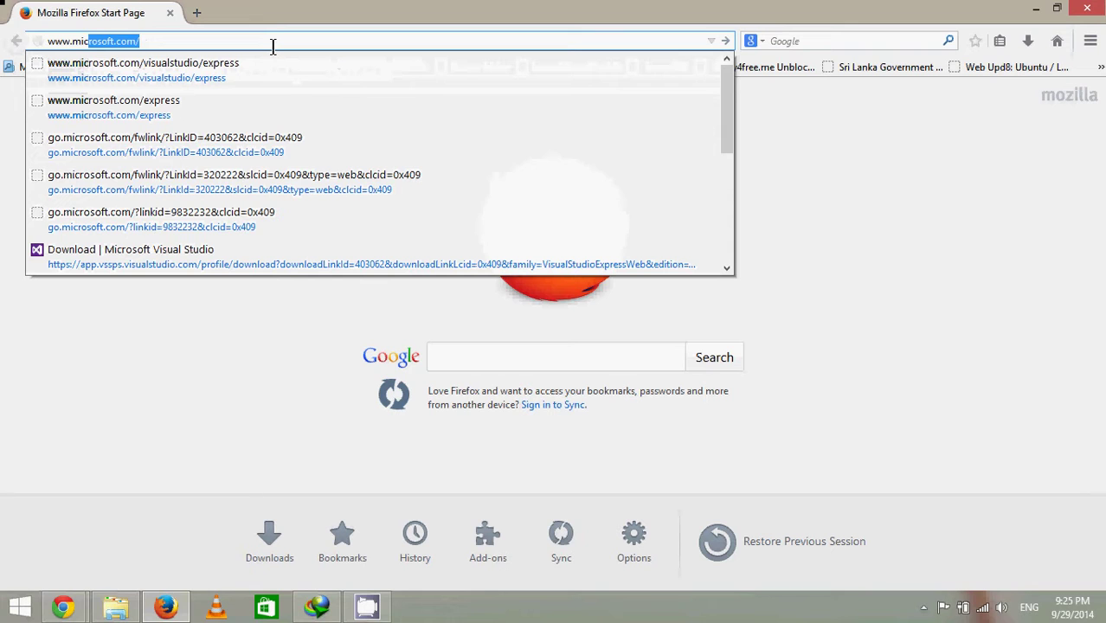
type("so")
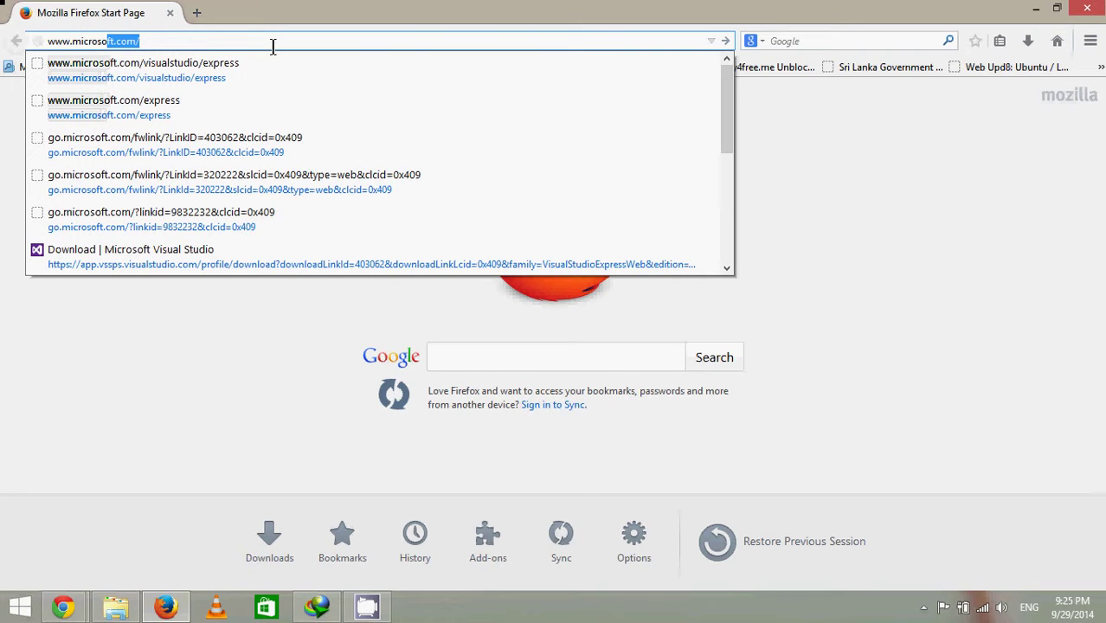
type("ft.com/")
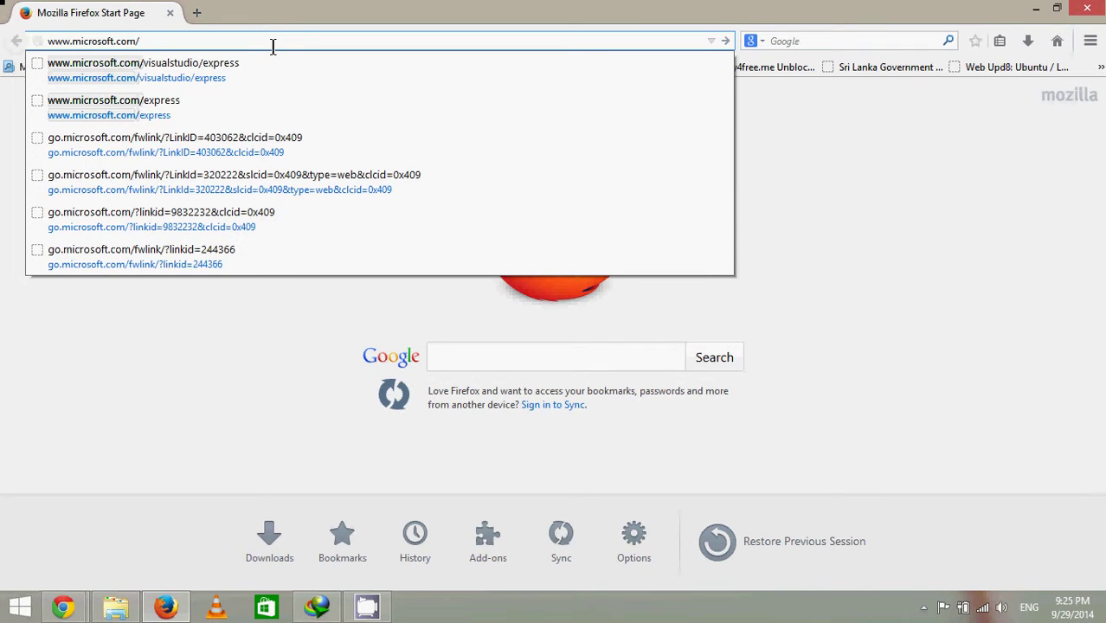
type("exp")
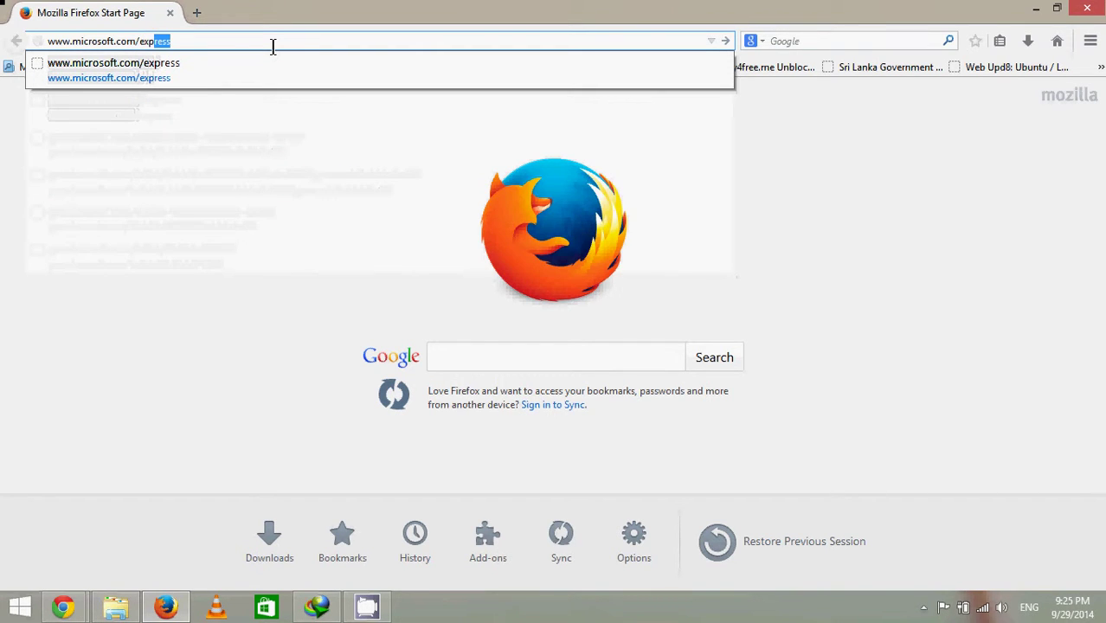
type("reee")
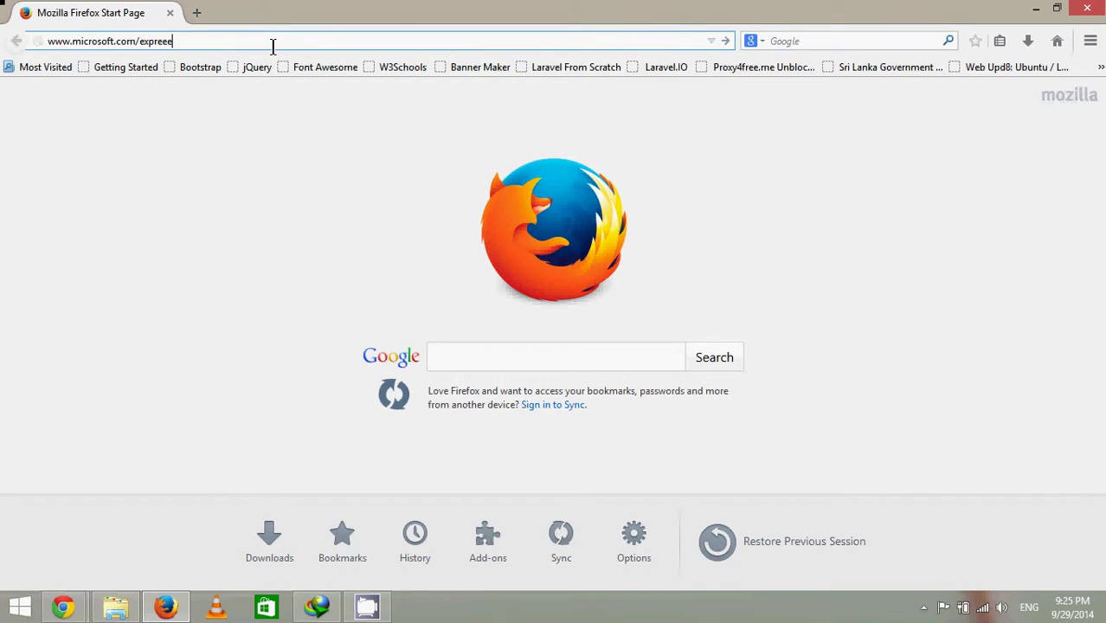
key("BackSpace")
key("BackSpace")
type("s")
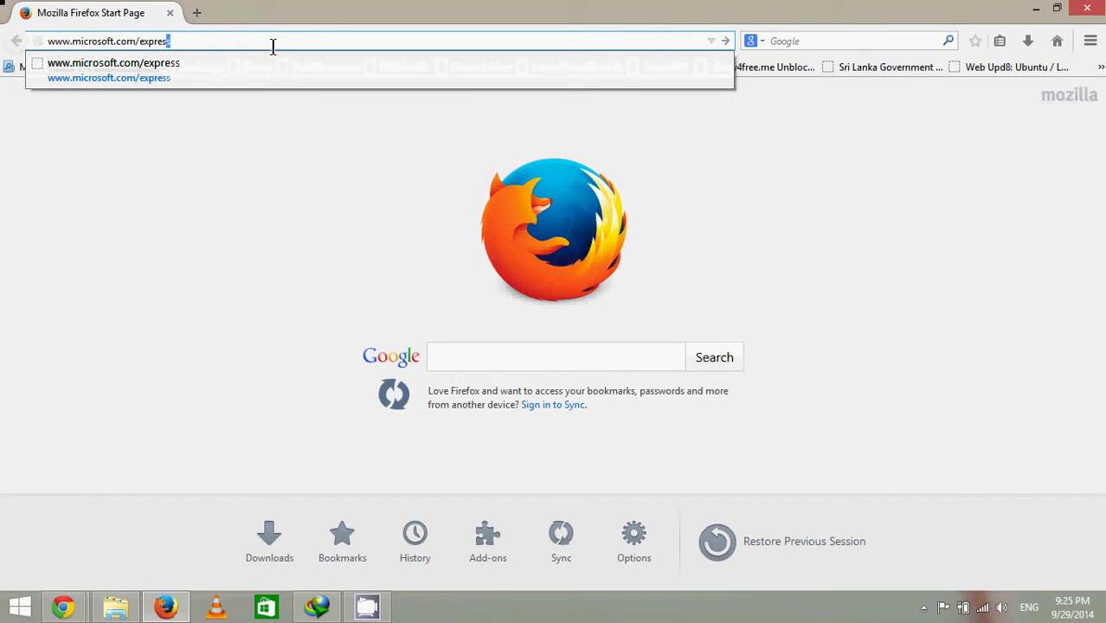
type("s")
key("Return")
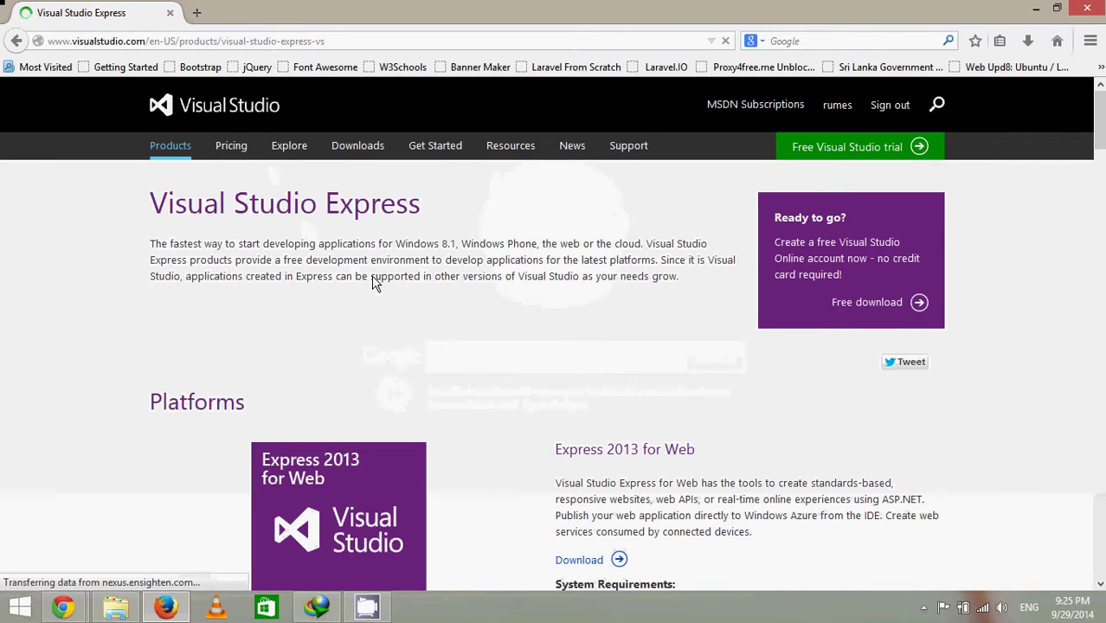
- Review the descriptions and system requirements of Express 2013 for Web, for Windows and for Windows Desktop
scroll(375, 284, "down", 2)
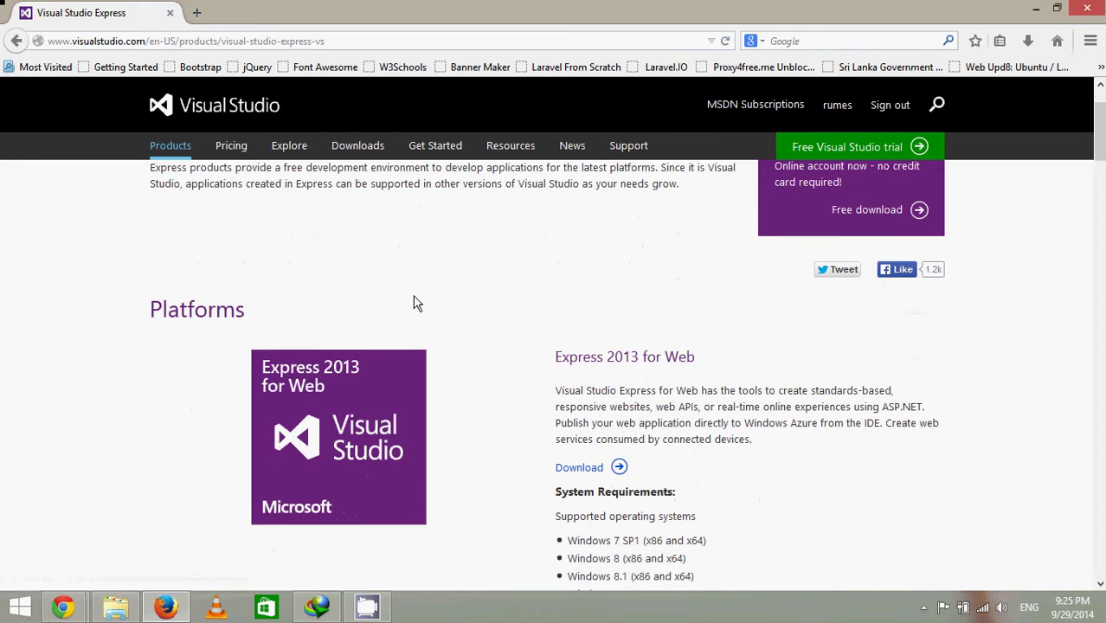
scroll(415, 301, "down", 2)
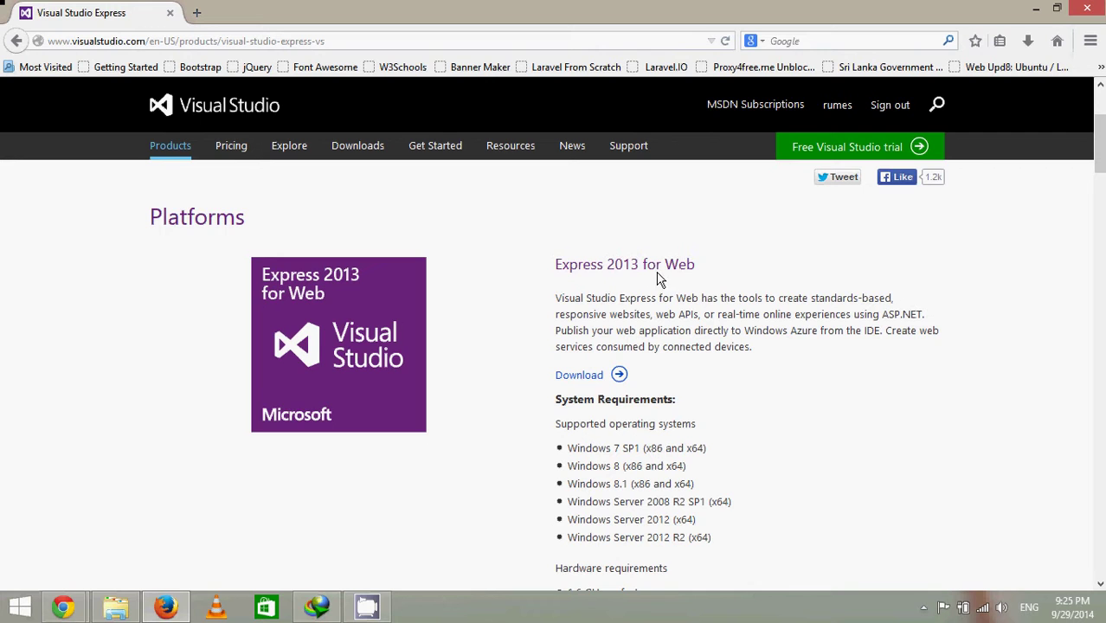
scroll(595, 338, "down", 5)
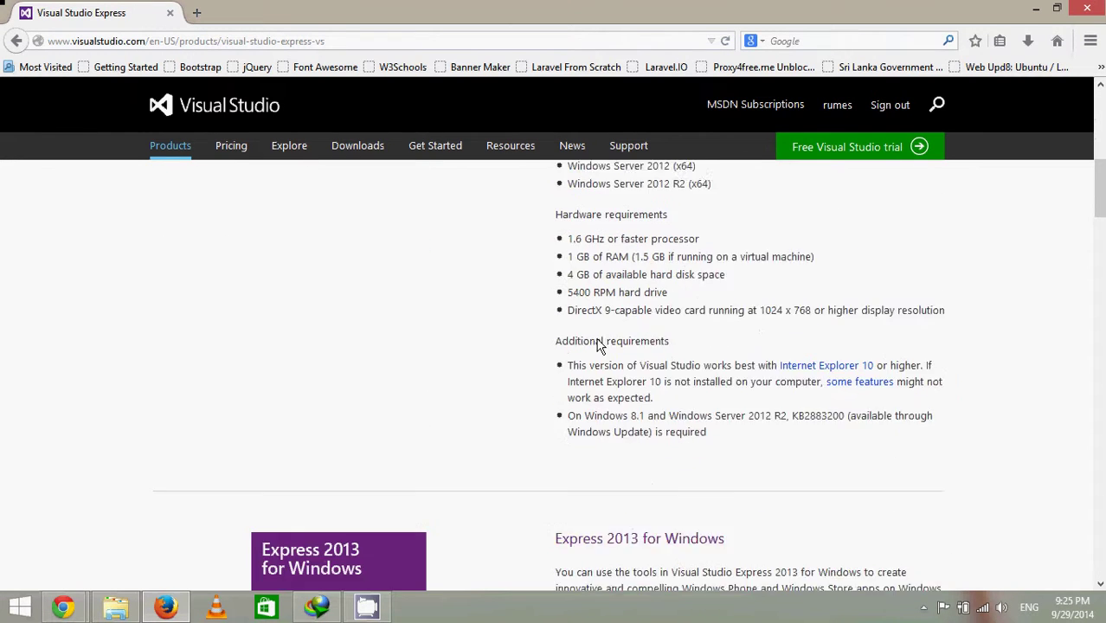
scroll(594, 347, "down", 1)
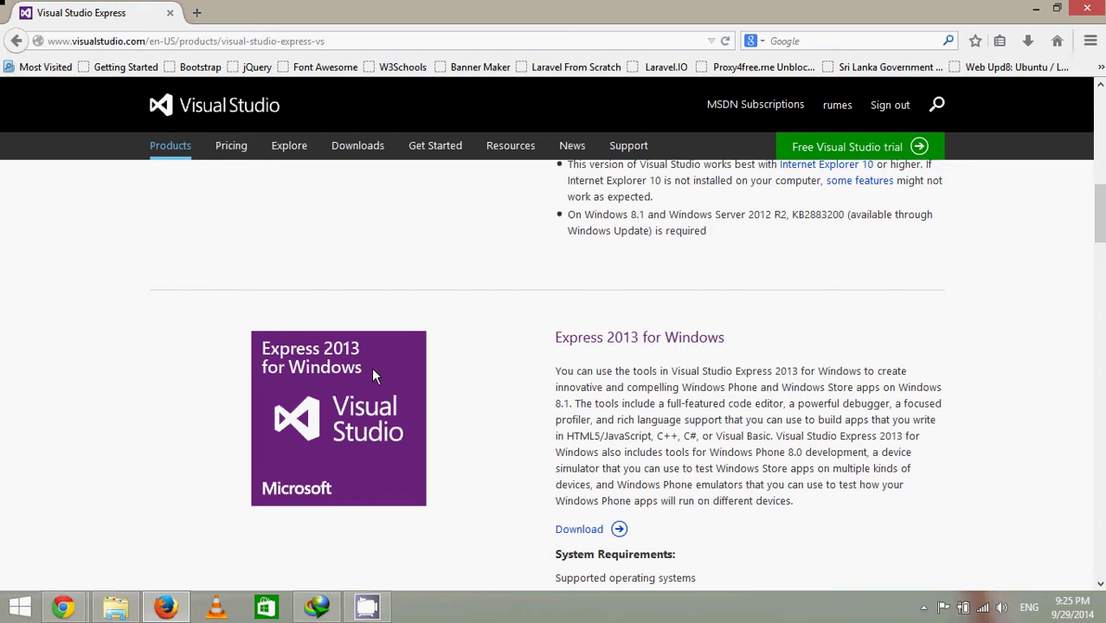
scroll(365, 373, "down", 2)
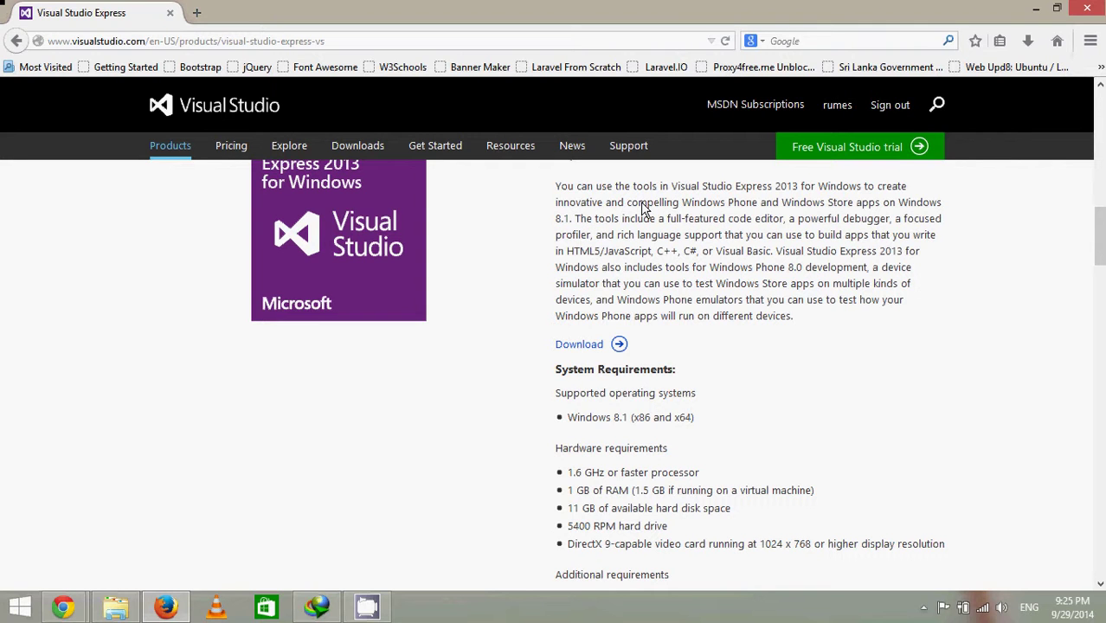
scroll(534, 284, "down", 4)
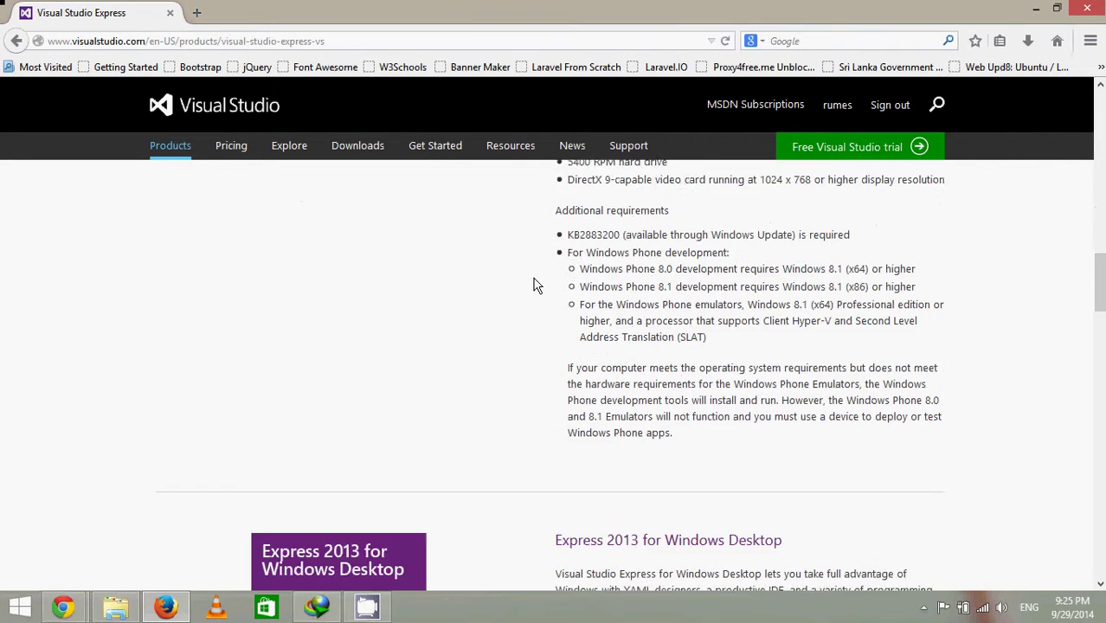
scroll(534, 284, "down", 3)
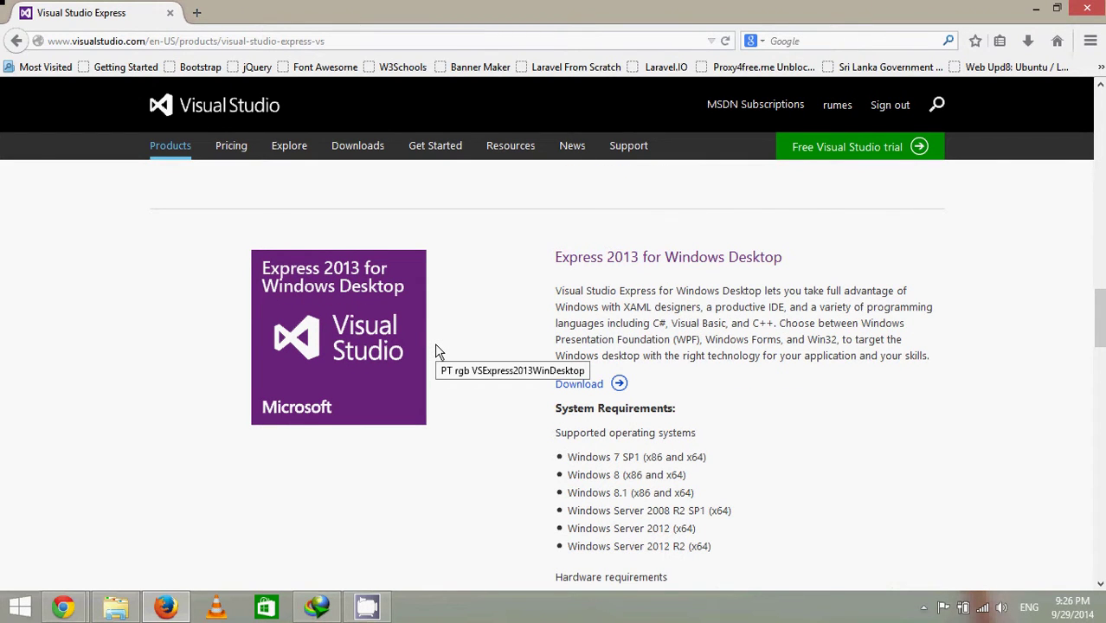
scroll(437, 352, "up", 18)
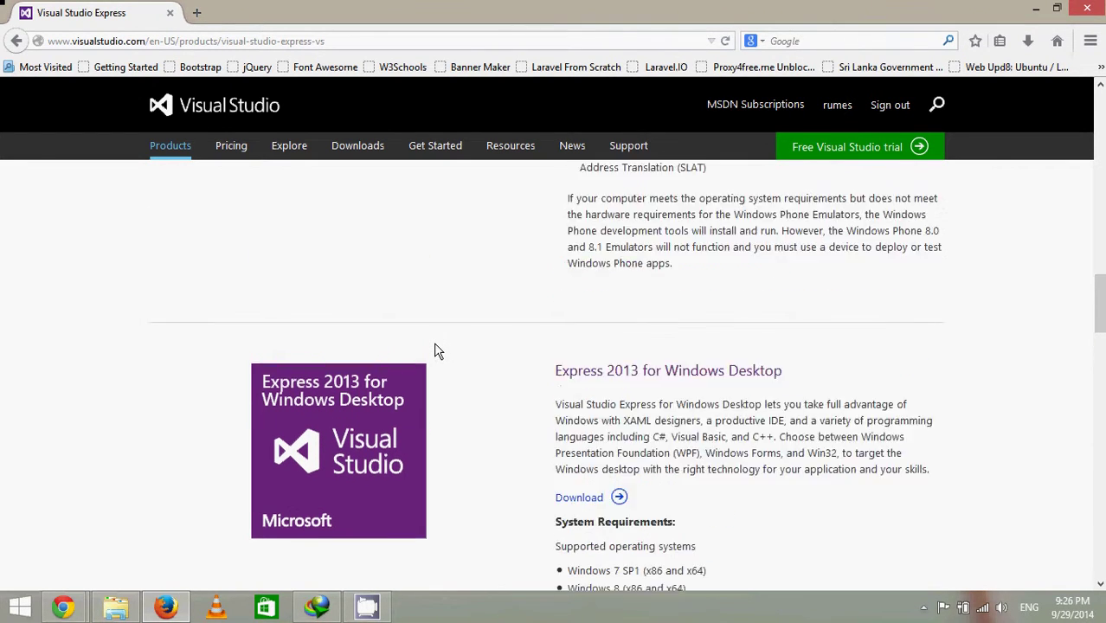
scroll(437, 352, "up", 2)
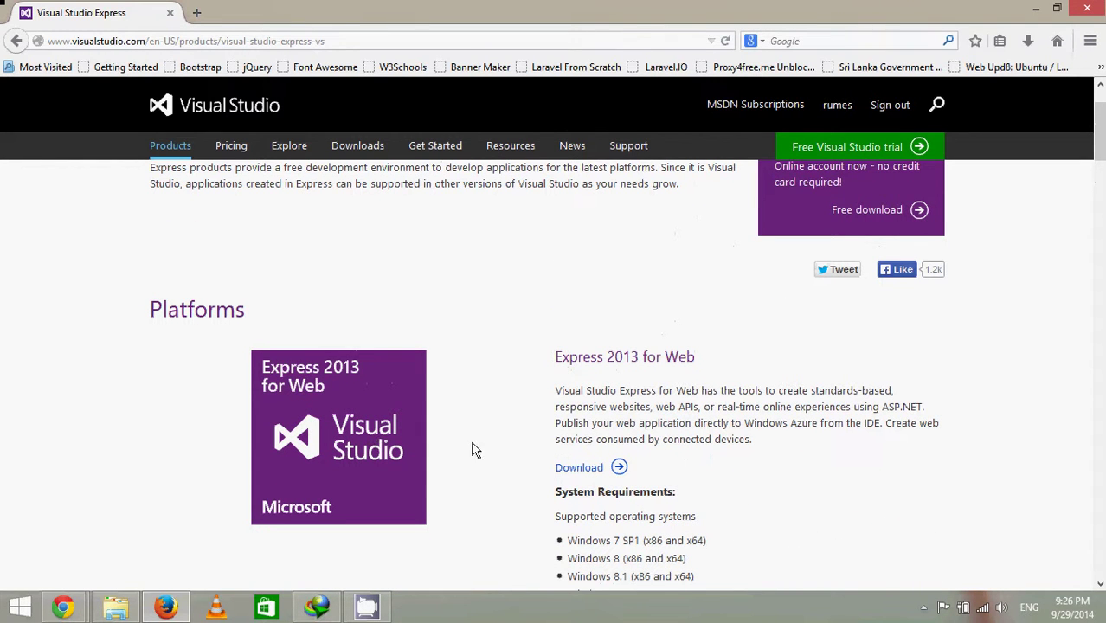
- Go to the Express 2013 for Web downloads and choose the English Install now option for Express 2013 with Update 3 for Web
left_click(593, 475)
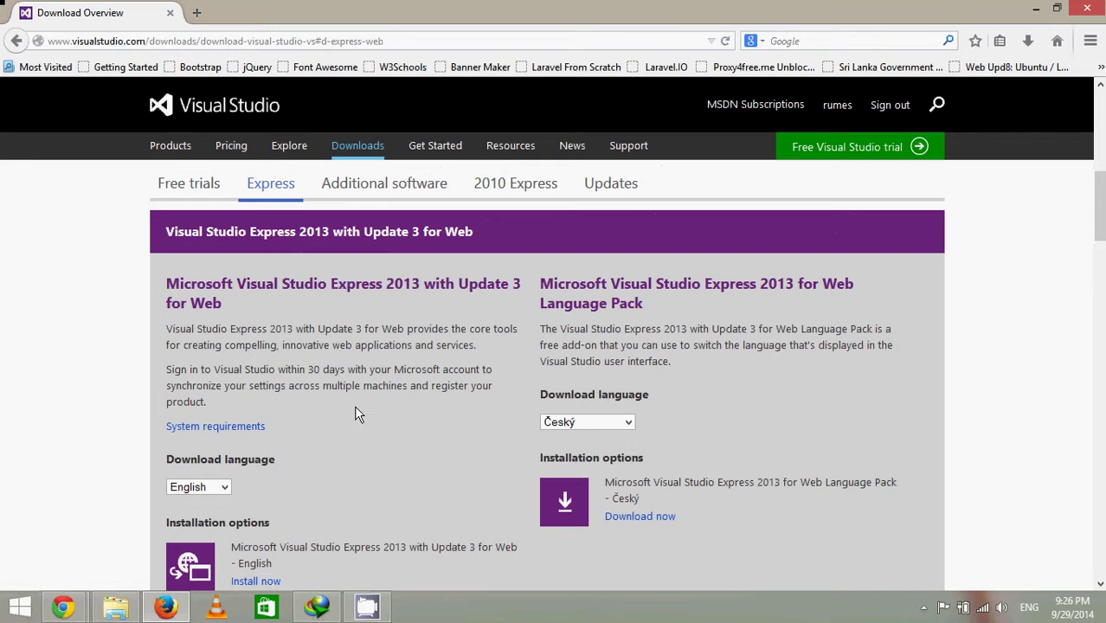
scroll(356, 401, "down", 2)
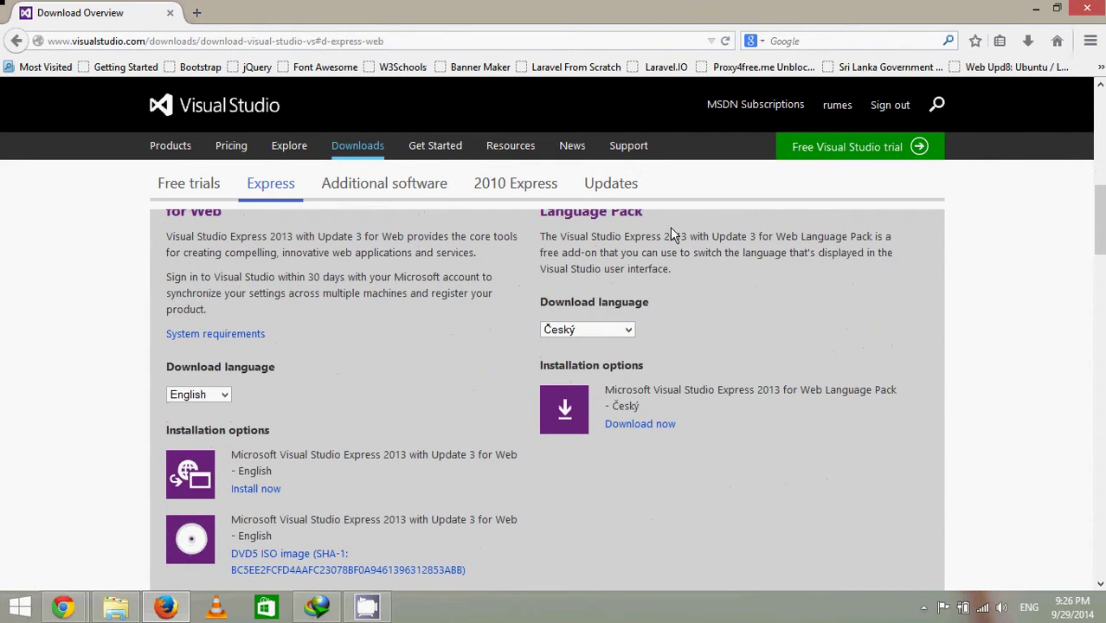
scroll(328, 336, "down", 4)
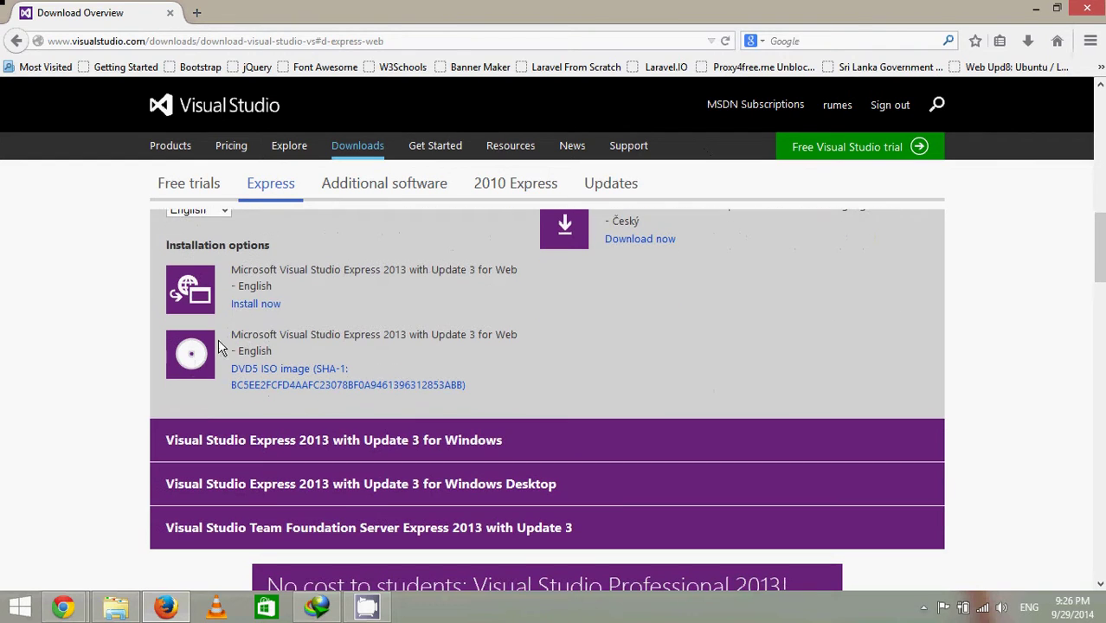
scroll(258, 286, "up", 2)
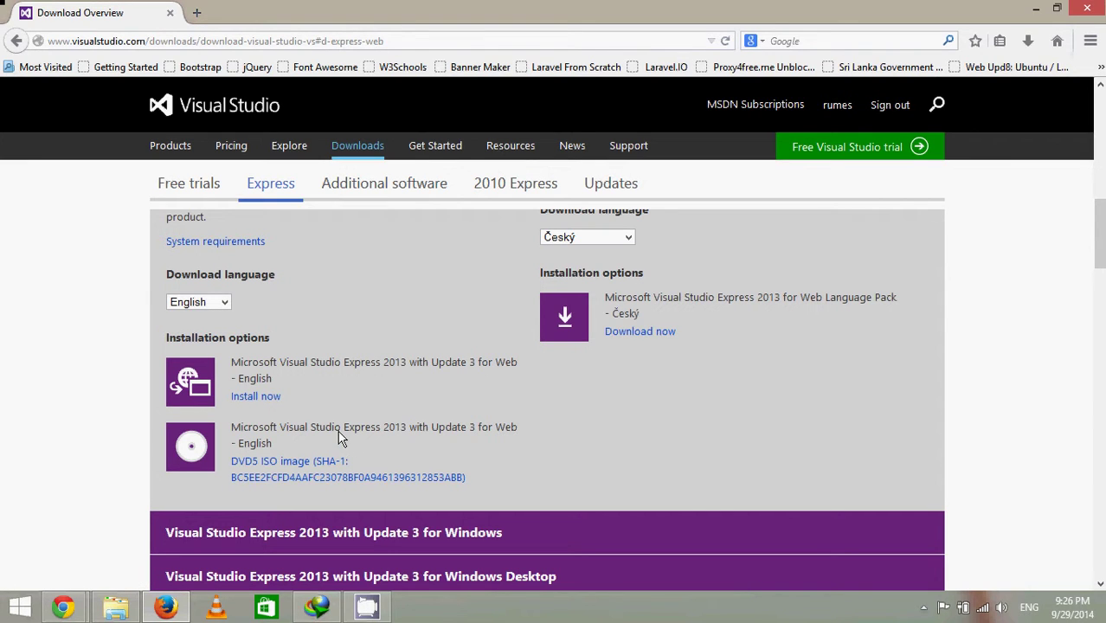
left_click(268, 400)
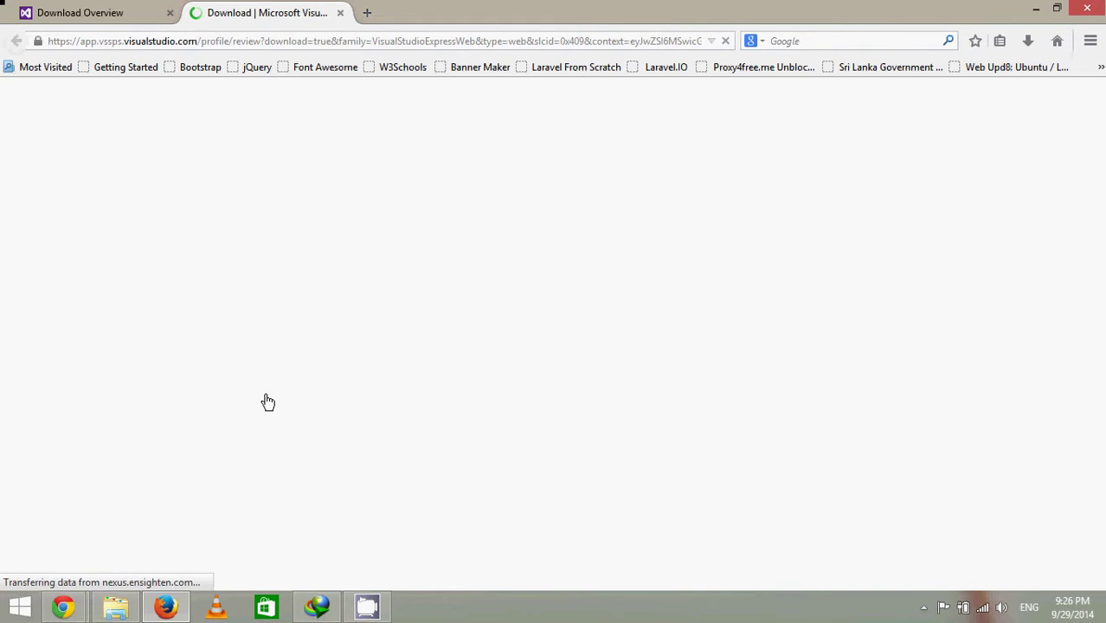
left_click(291, 388)
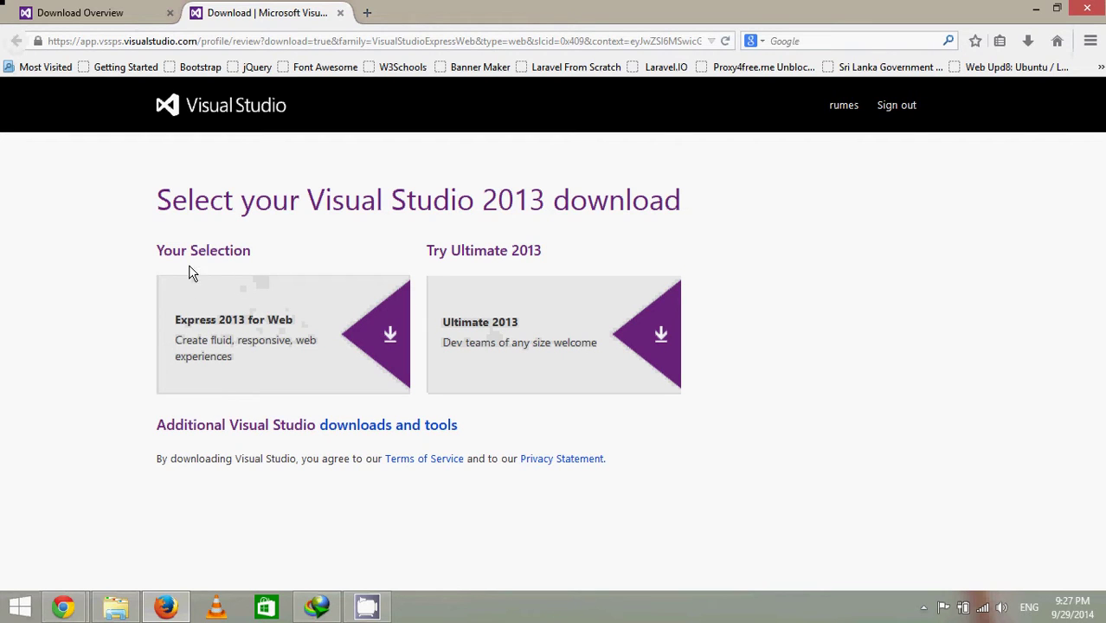
- Download the Express 2013 for Web installer, adding the duplicate and overwriting the existing file
left_click(286, 325)
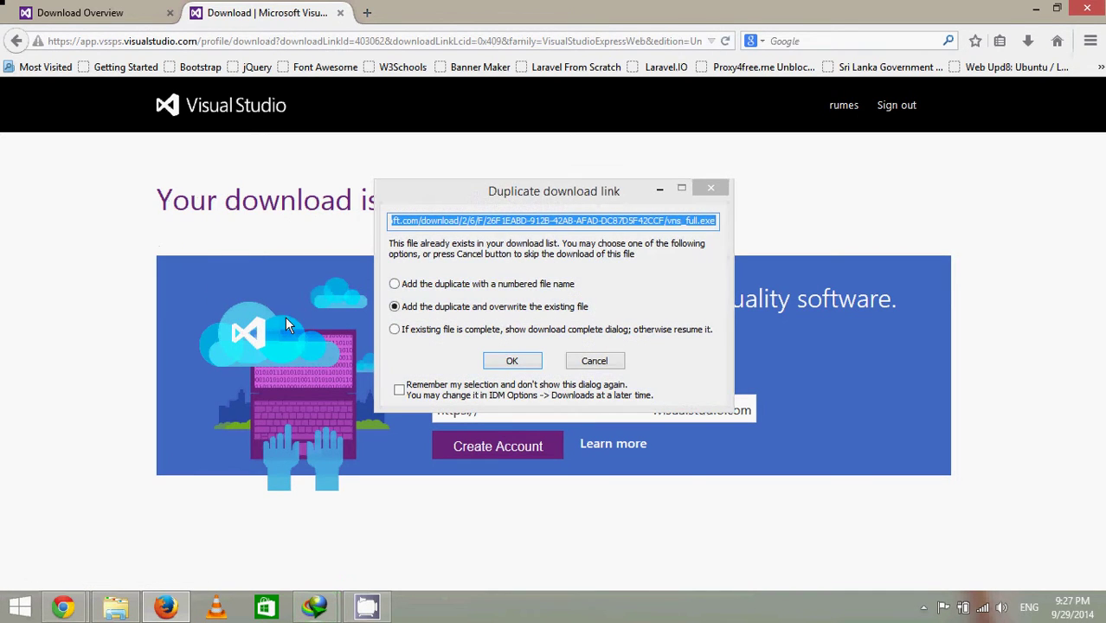
left_click(514, 362)
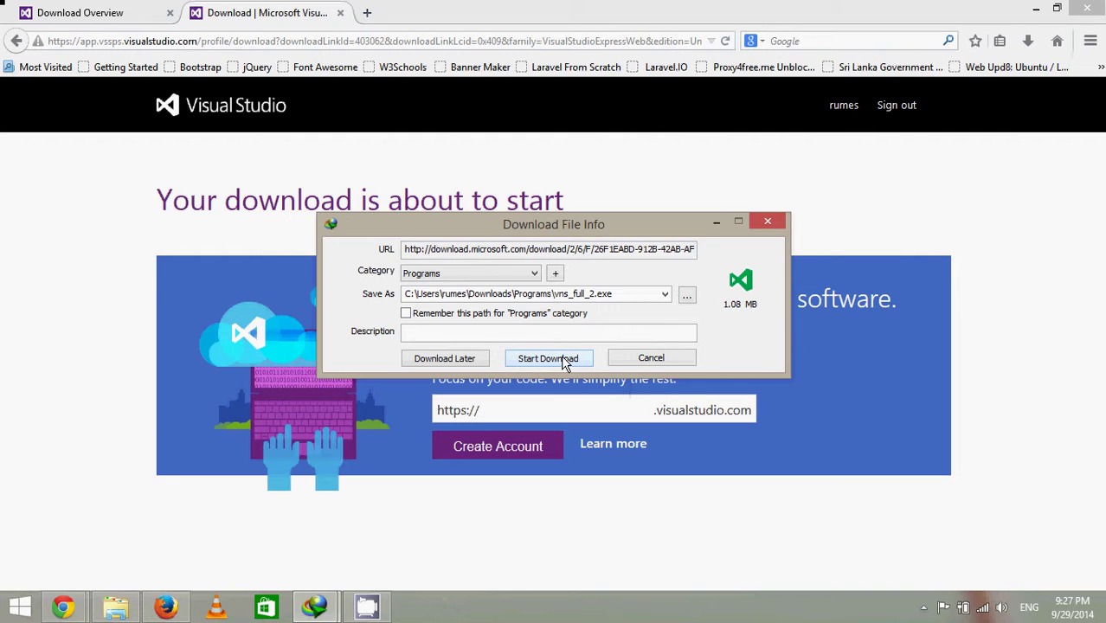
left_click(565, 362)
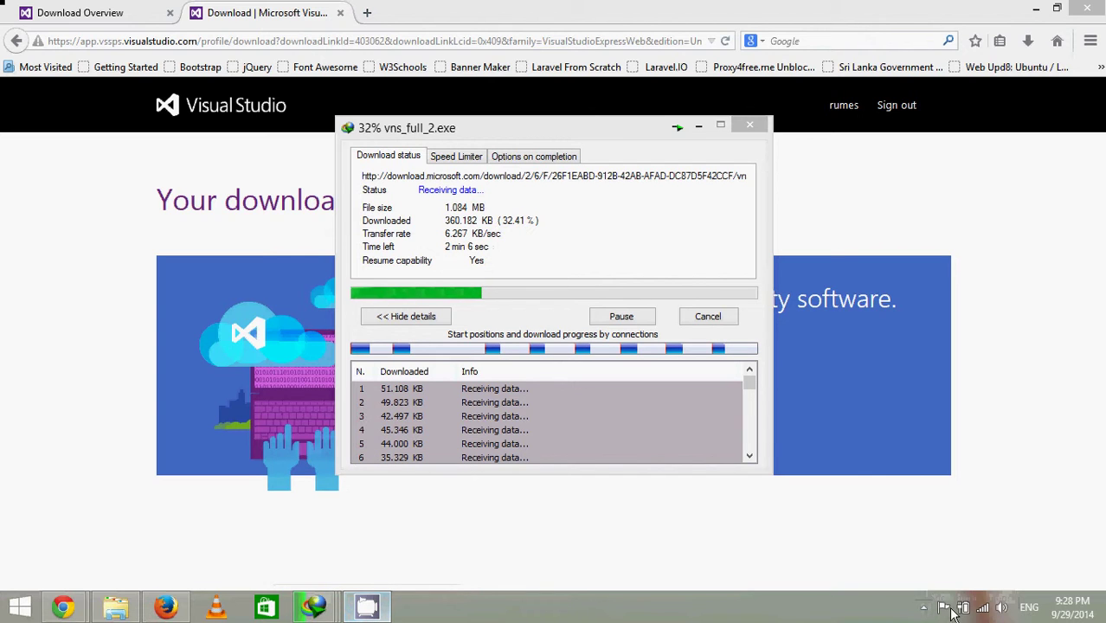
left_click(924, 608)
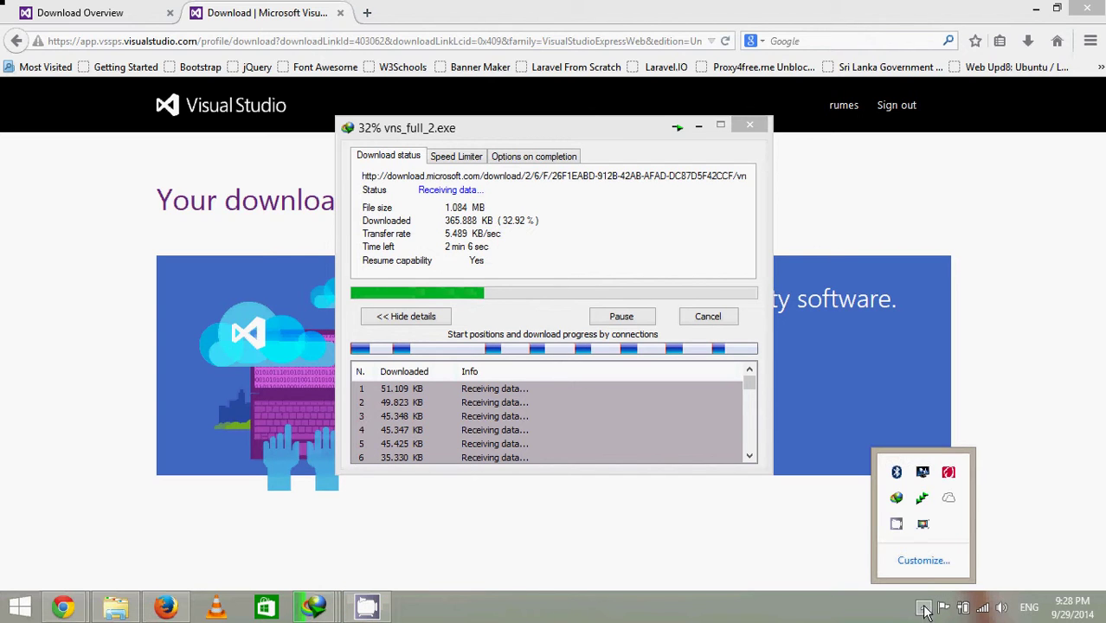
left_click(897, 525)
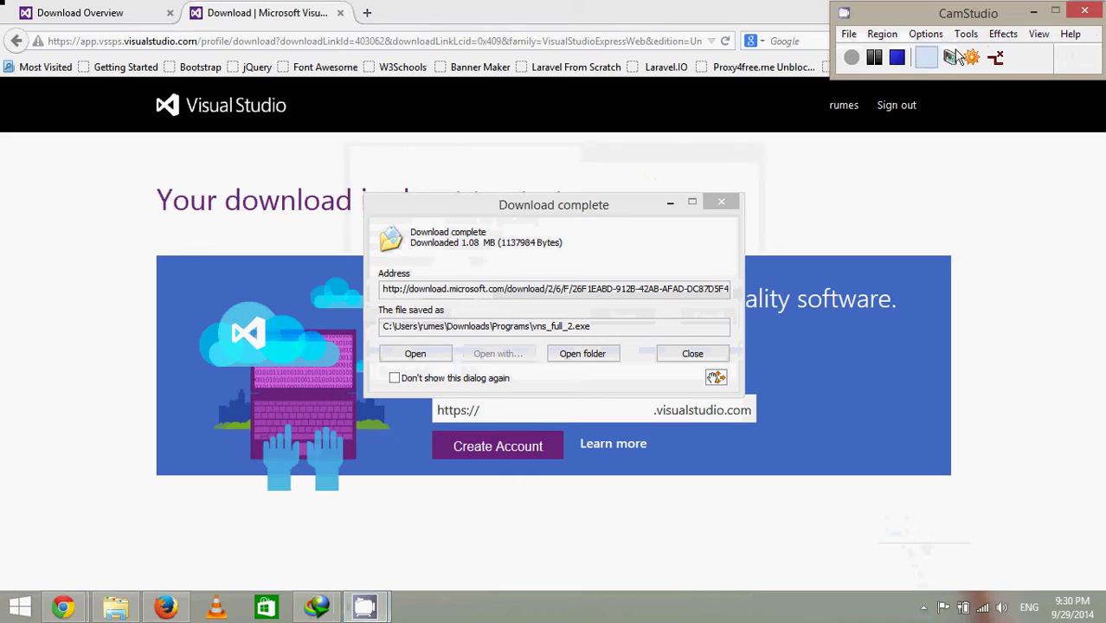
left_click(1033, 12)
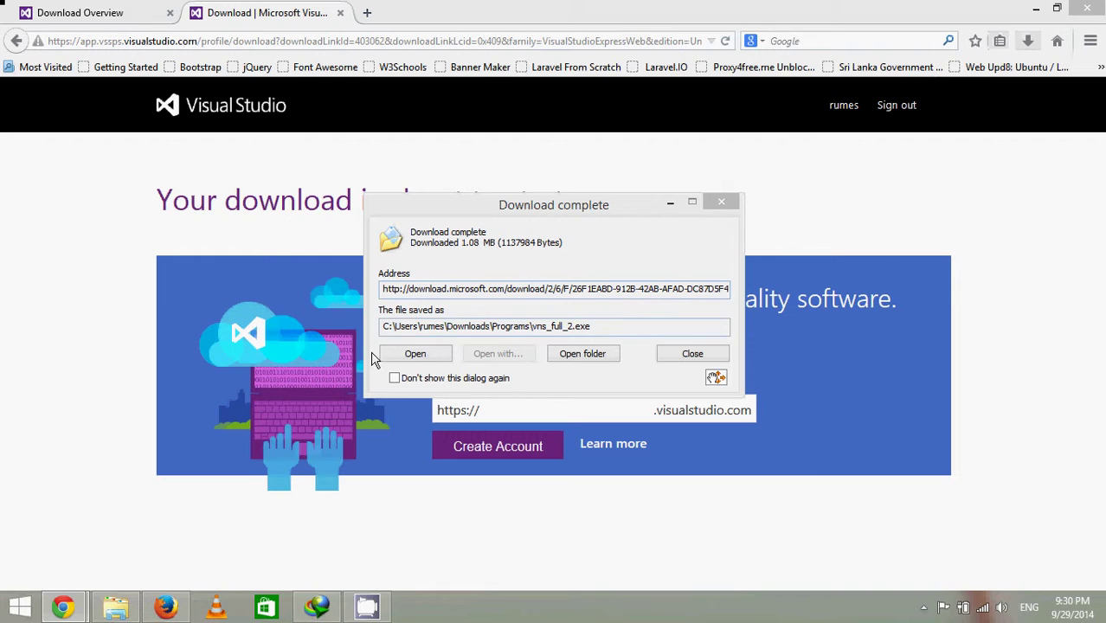
- Run the downloaded installer vns_full_2.exe
left_click(410, 355)
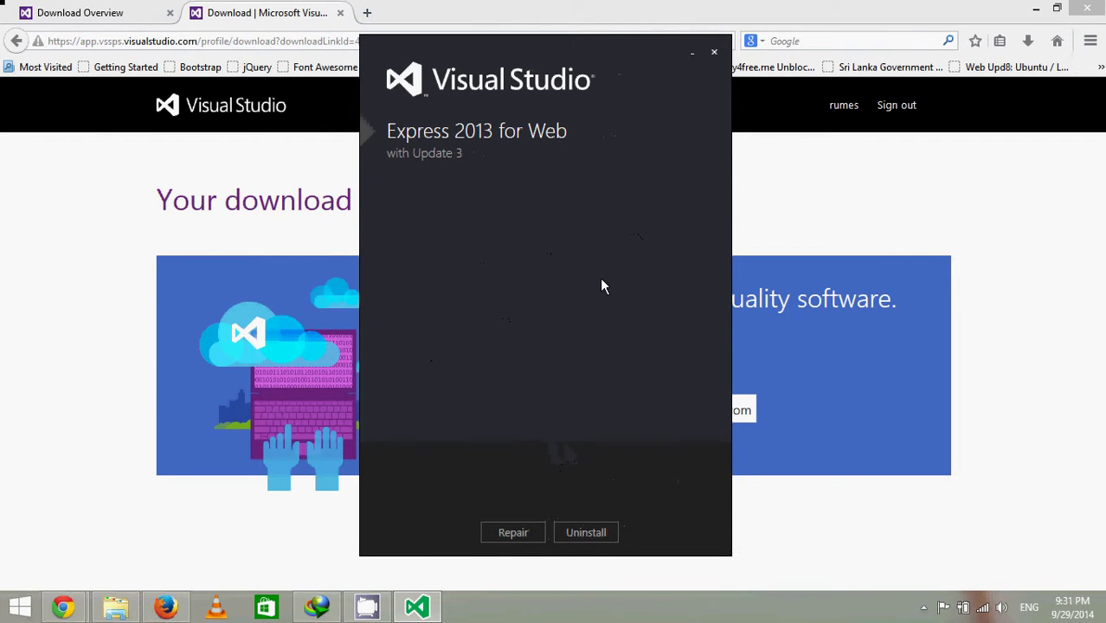
- Locate VS Express 2013 for Web under Visual Studio 2013 in the Windows apps list and return to the desktop
left_click(21, 609)
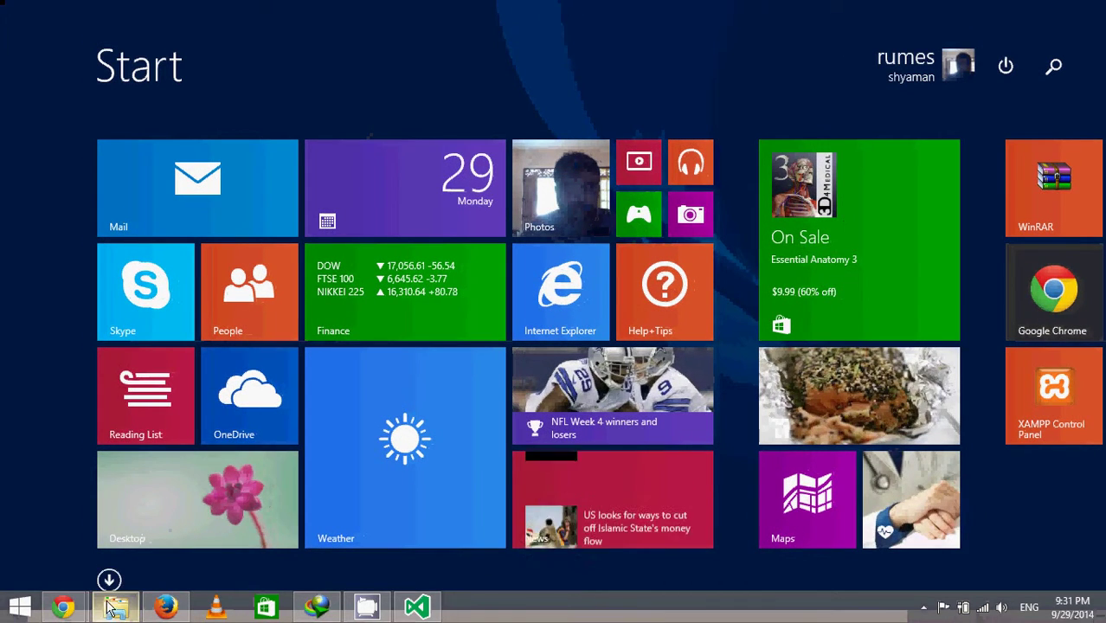
left_click(109, 580)
scroll(647, 459, "down", 5)
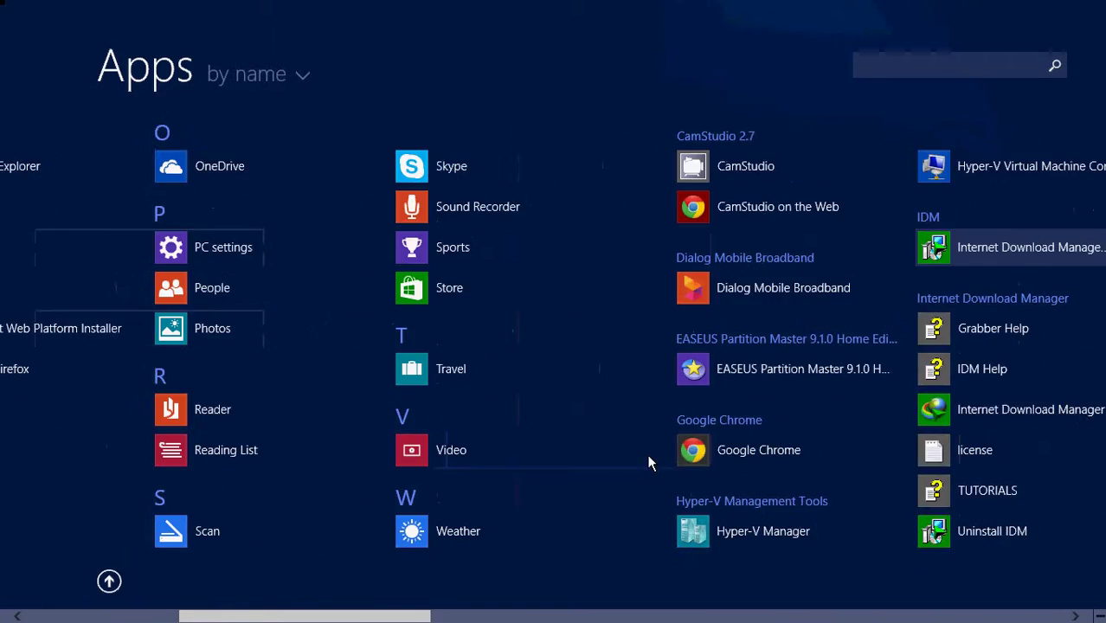
scroll(648, 463, "down", 8)
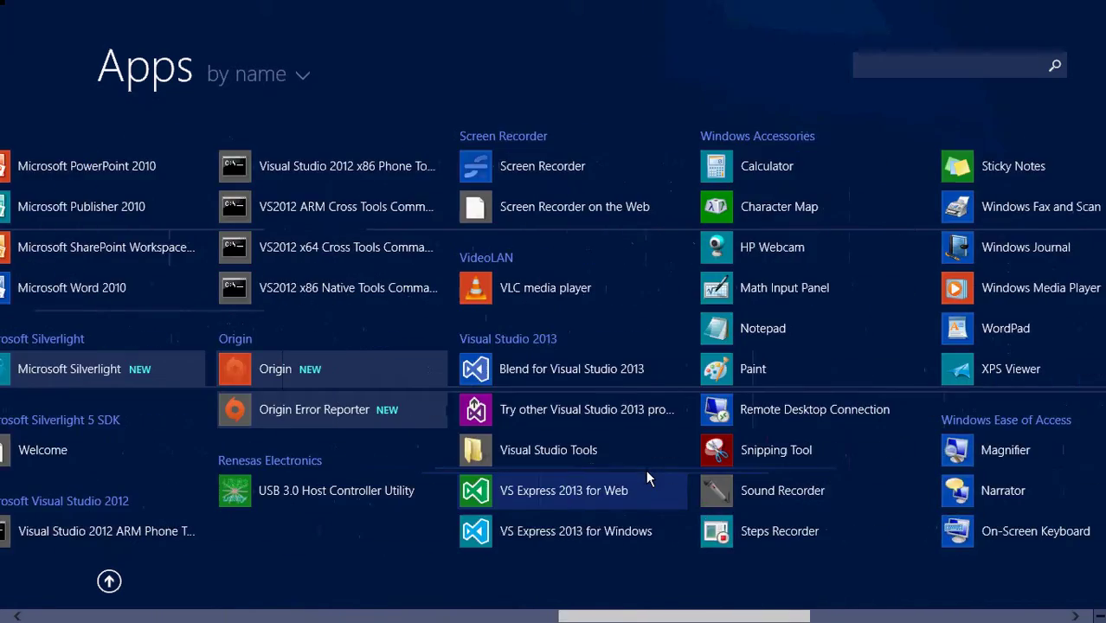
scroll(646, 470, "down", 3)
scroll(513, 502, "up", 2)
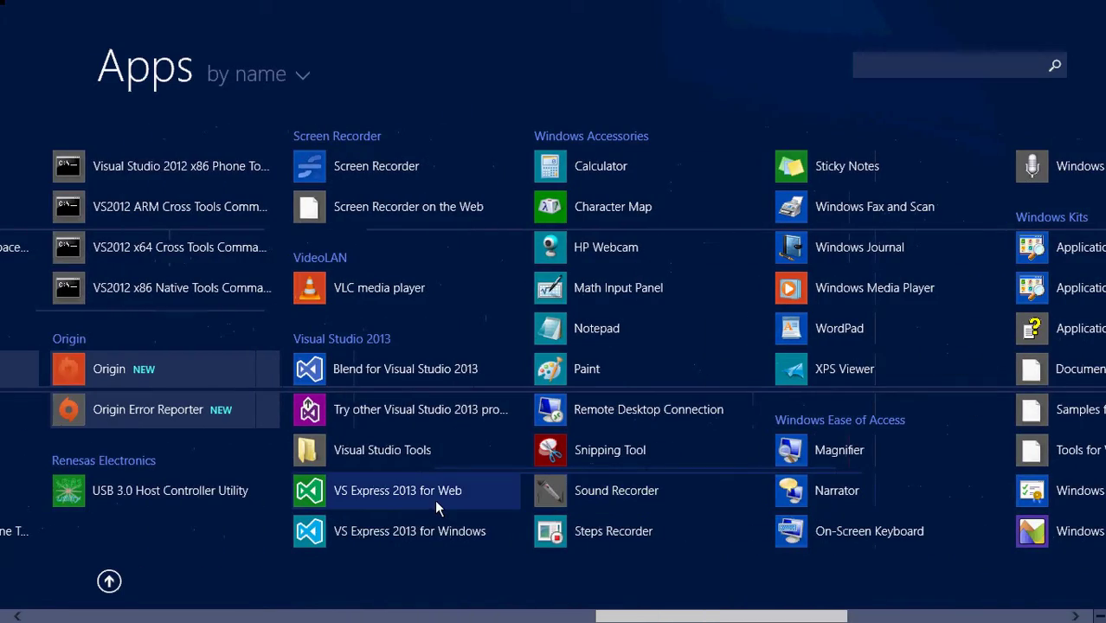
left_click(109, 581)
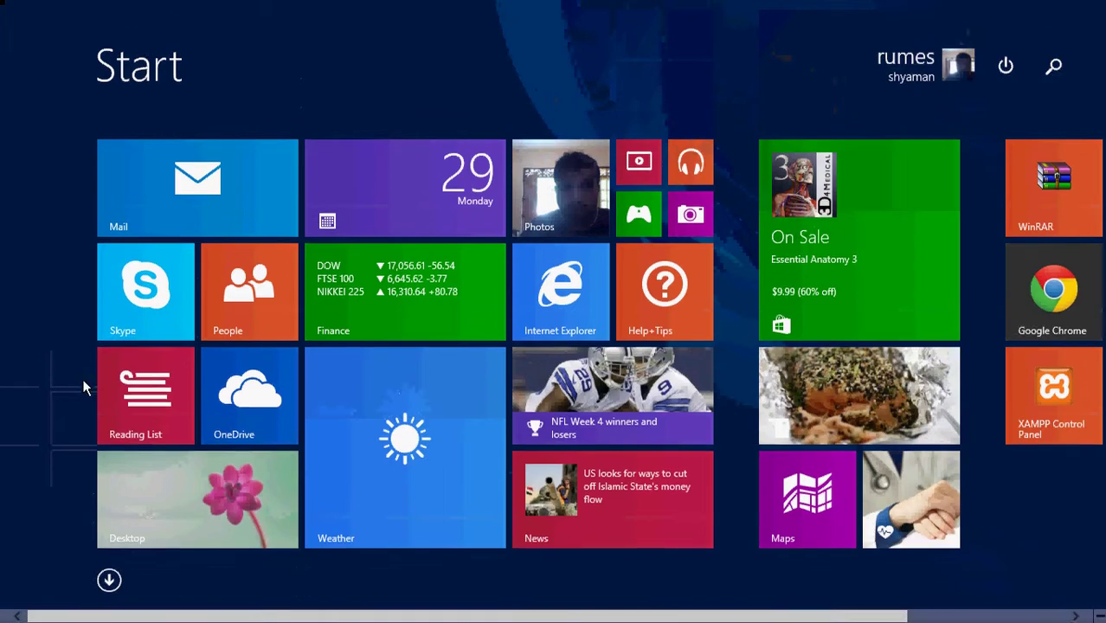
left_click(149, 518)
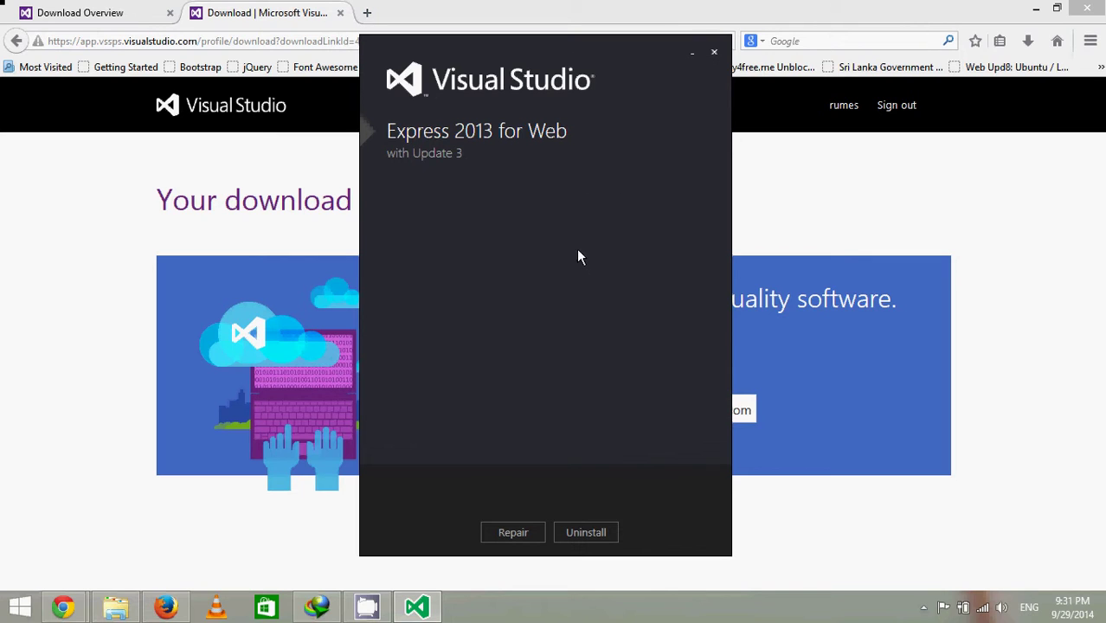
- Close the Express 2013 for Web installer and confirm cancelling the setup
left_click(714, 54)
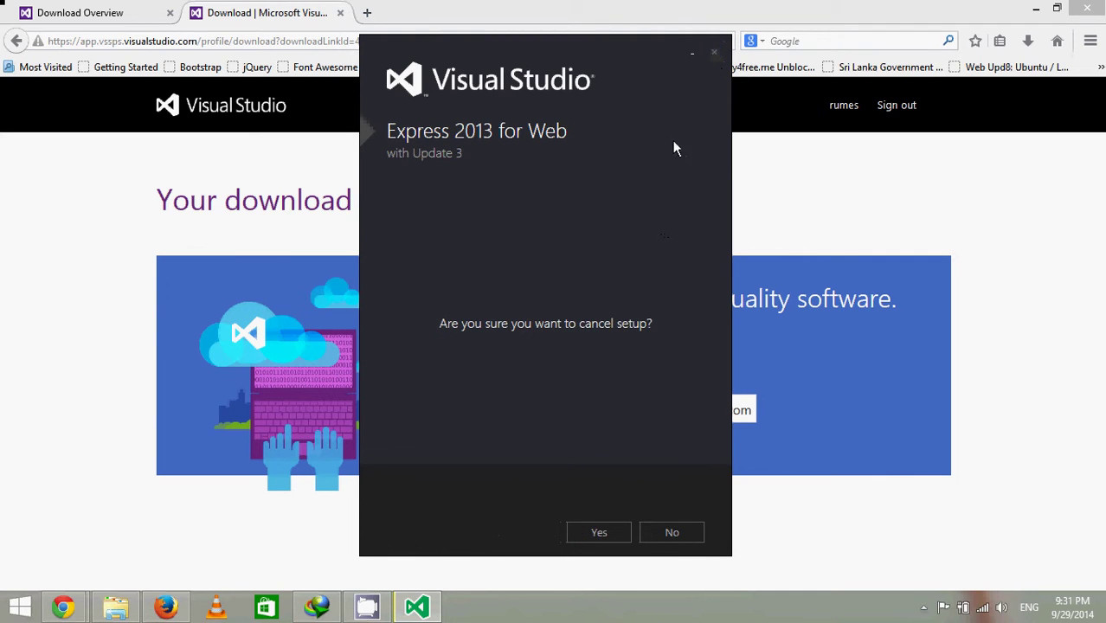
left_click(597, 533)
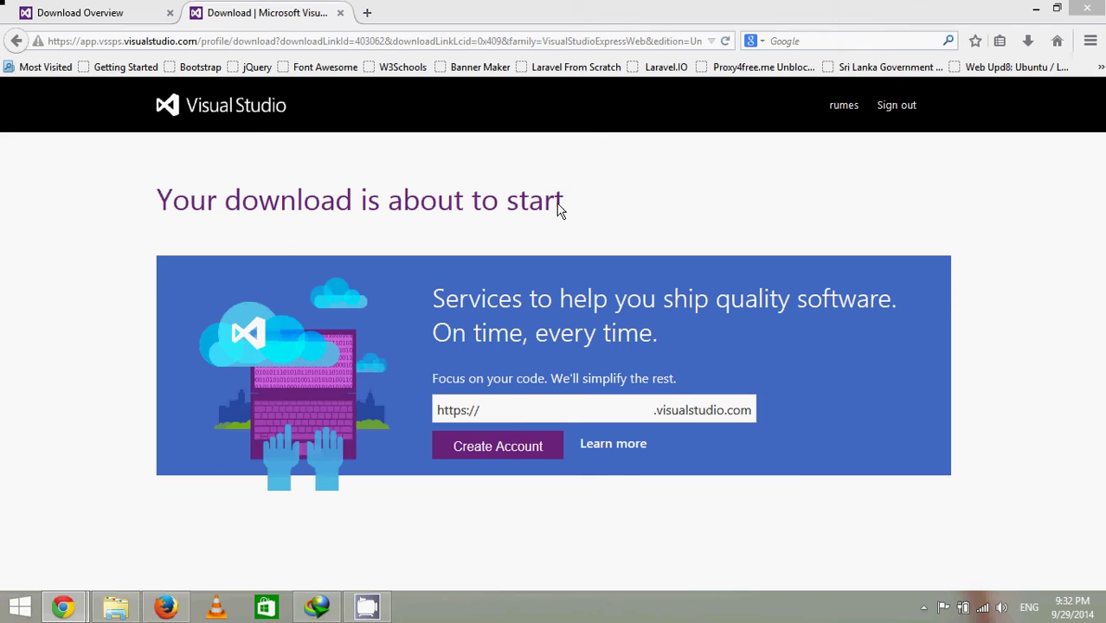
left_click(925, 608)
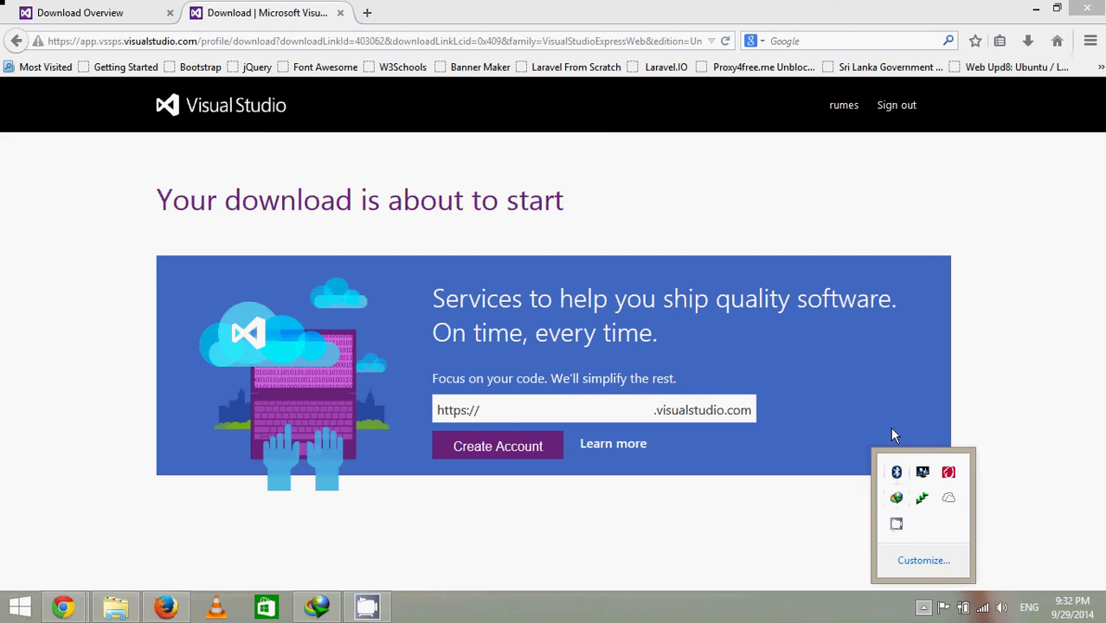
left_click(896, 524)
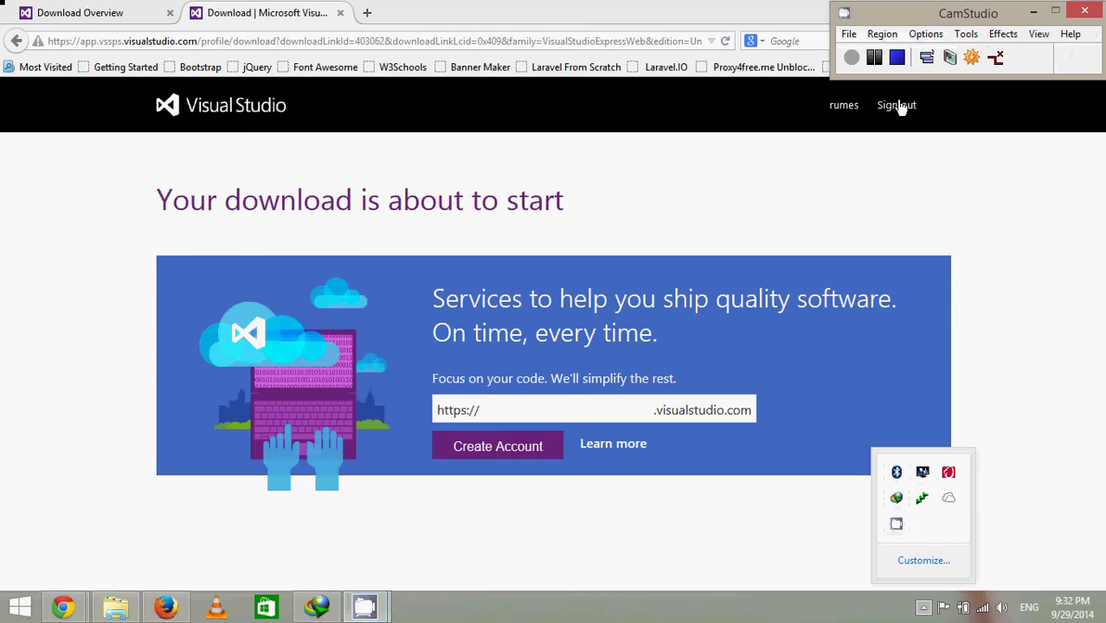